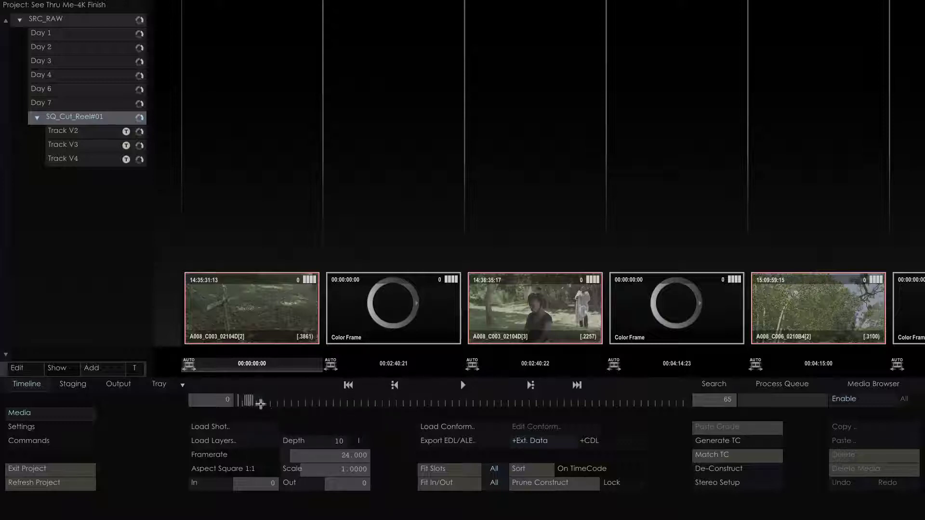
# Step: Scrub the timeline forward to shot A005_C013_0209TD[2] and play it full-screen
pyautogui.moveTo(259, 404)
pyautogui.mouseDown()
pyautogui.moveTo(250, 400)
pyautogui.moveTo(389, 432)
pyautogui.moveTo(481, 428)
pyautogui.mouseUp()
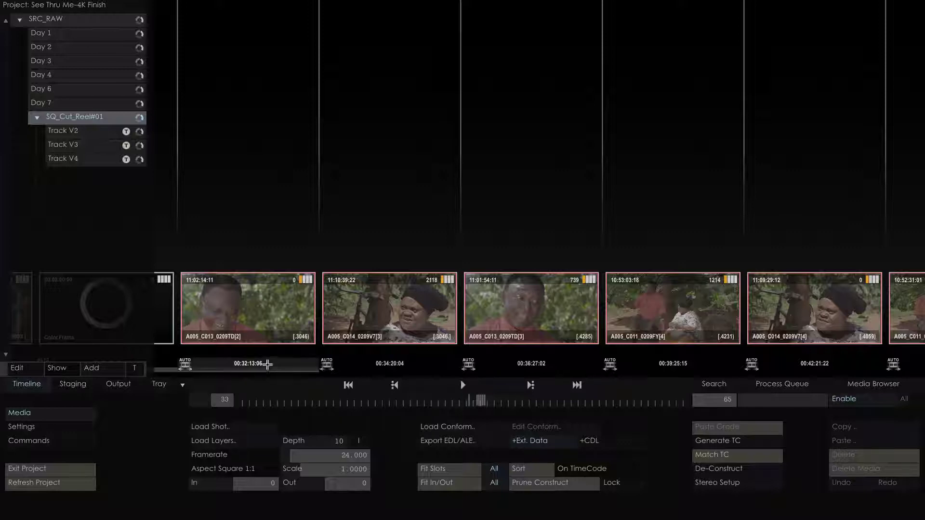
pyautogui.click(460, 384)
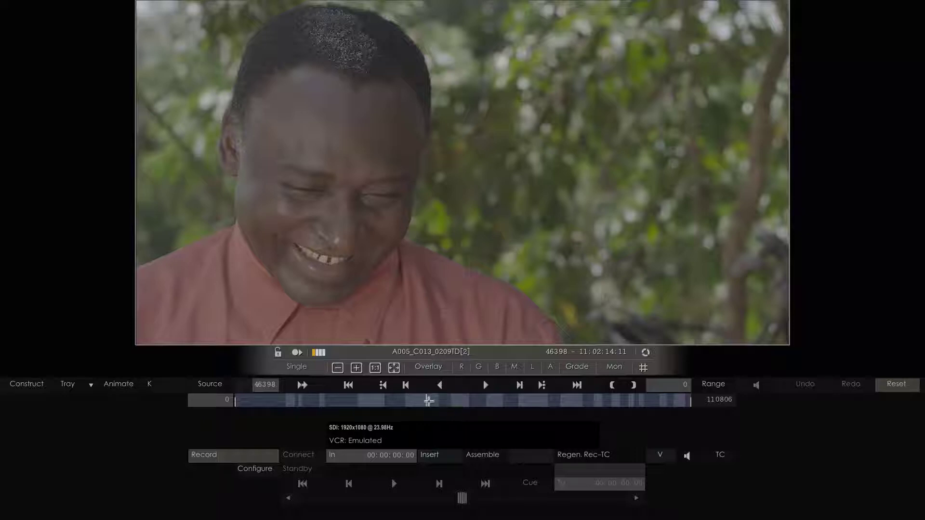
# Step: Scrub the player playhead ahead to shot A005_C014_0209V7[3] at frame 50880
pyautogui.moveTo(429, 401)
pyautogui.mouseDown()
pyautogui.moveTo(454, 405)
pyautogui.moveTo(404, 406)
pyautogui.moveTo(452, 406)
pyautogui.moveTo(444, 407)
pyautogui.mouseUp()
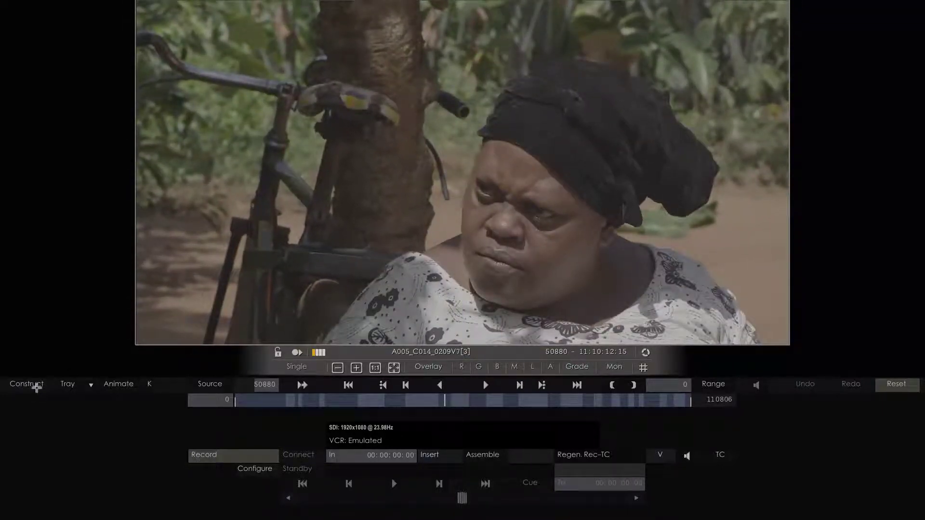
# Step: In Construct's Tray panel, rename the Untitled tray to GRP
pyautogui.click(37, 387)
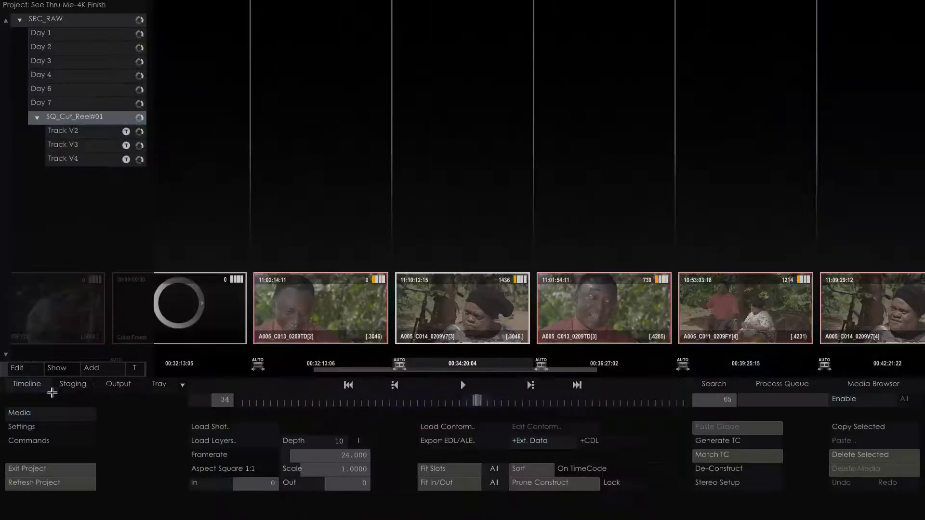
pyautogui.click(184, 385)
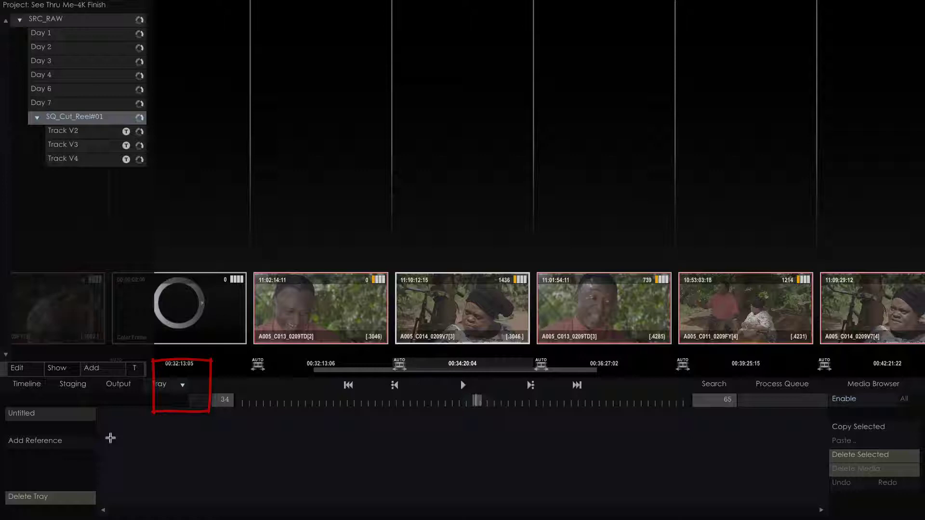
pyautogui.moveTo(57, 413); pyautogui.dragTo(3, 431)
pyautogui.write('GRP')
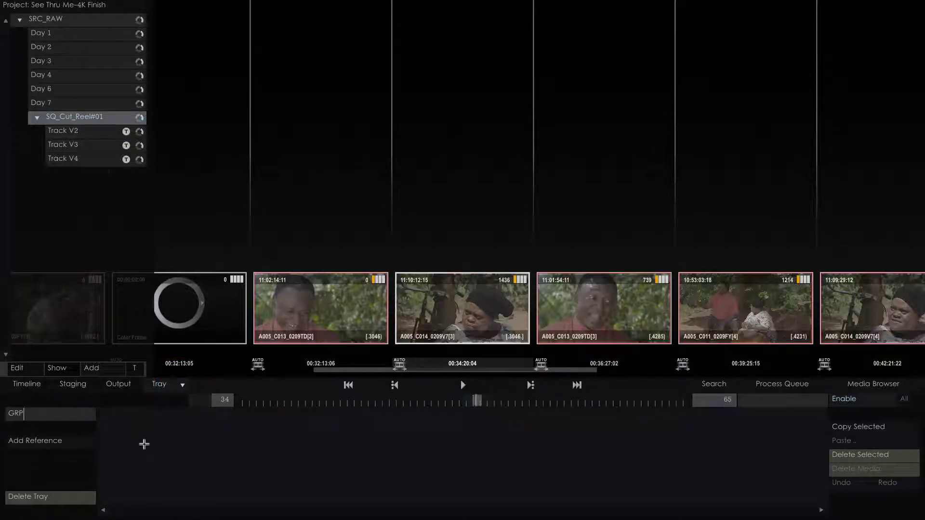
# Step: Box-select four timeline shots, add them to the GRP tray, and play the first one
pyautogui.click(168, 445)
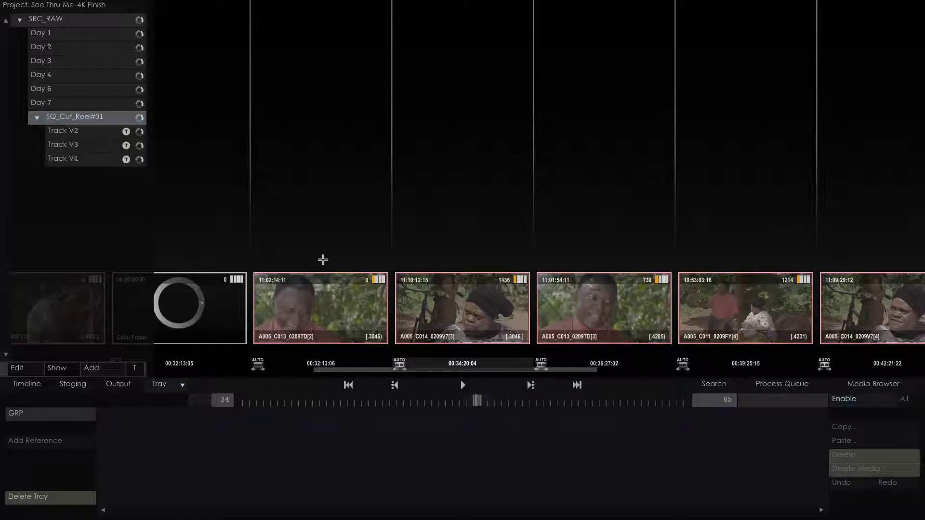
pyautogui.moveTo(304, 239); pyautogui.dragTo(784, 351)
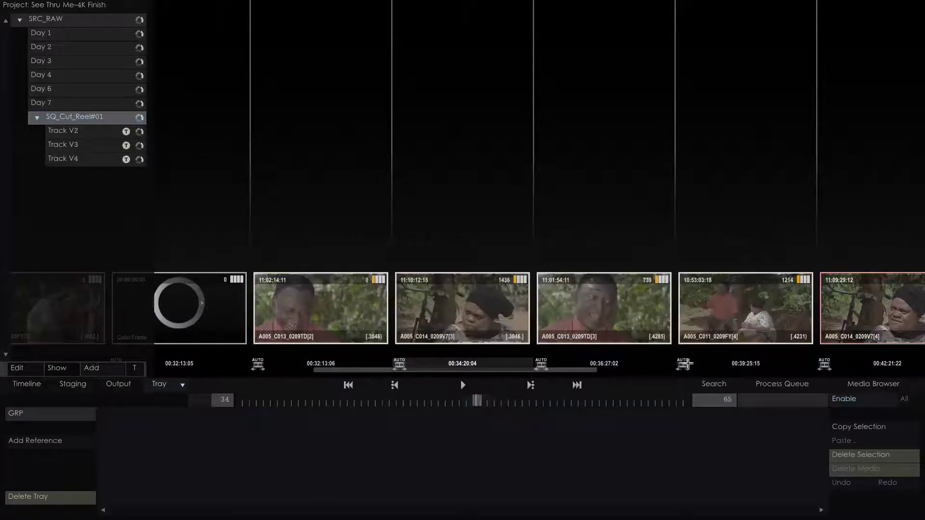
pyautogui.moveTo(318, 289); pyautogui.dragTo(55, 453)
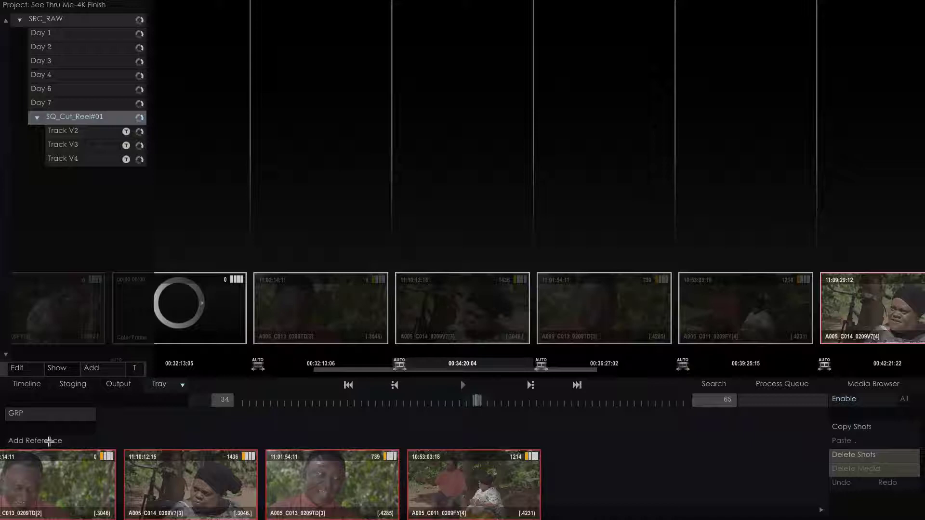
pyautogui.click(182, 471)
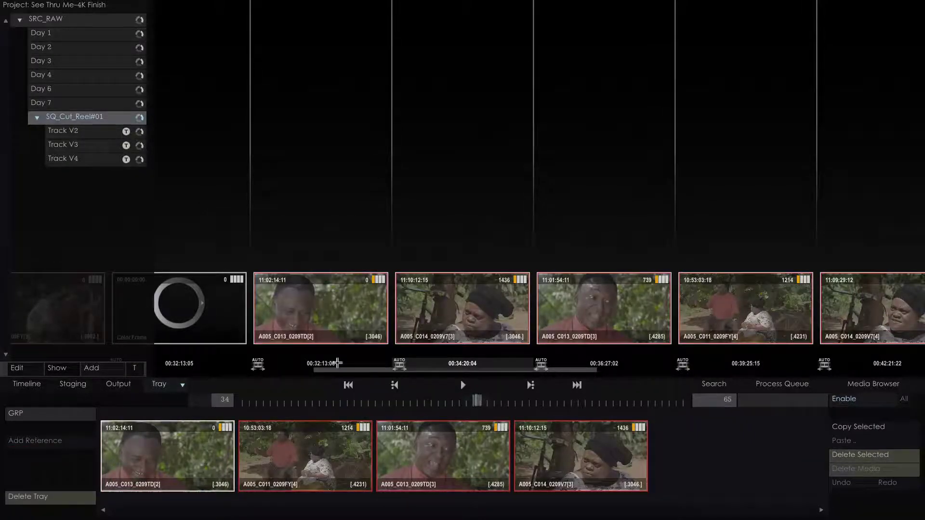
pyautogui.click(463, 385)
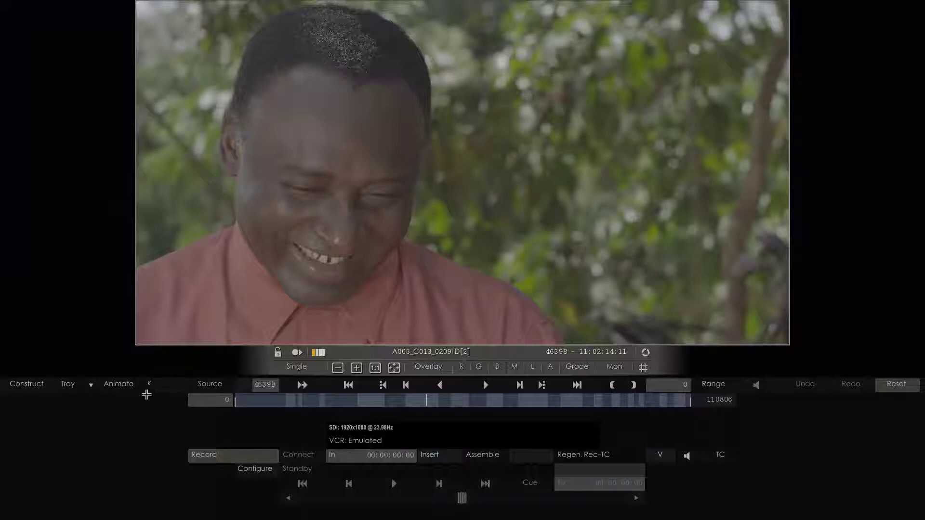
# Step: Show the GRP tray, select A005_C013_0209TD[2], and bring up Color grading with M
pyautogui.click(92, 387)
pyautogui.click(122, 391)
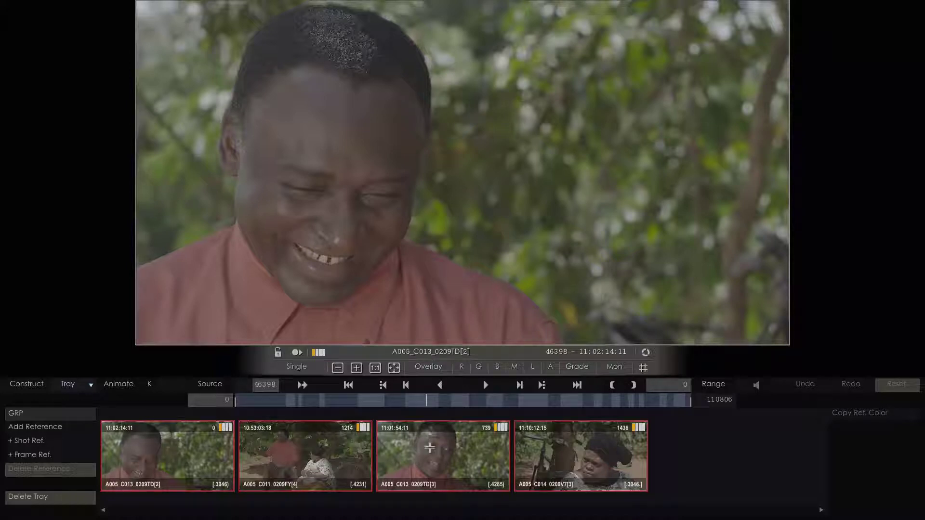
pyautogui.click(191, 462)
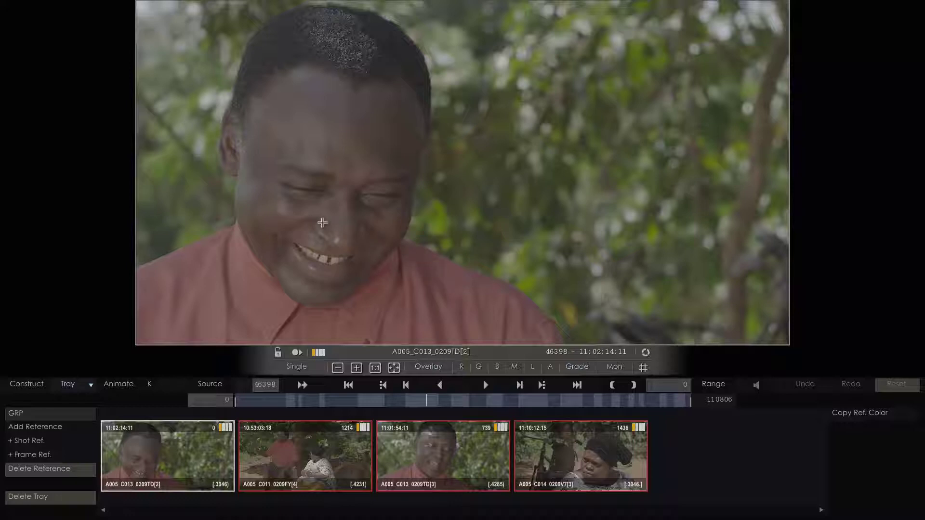
pyautogui.press('m')
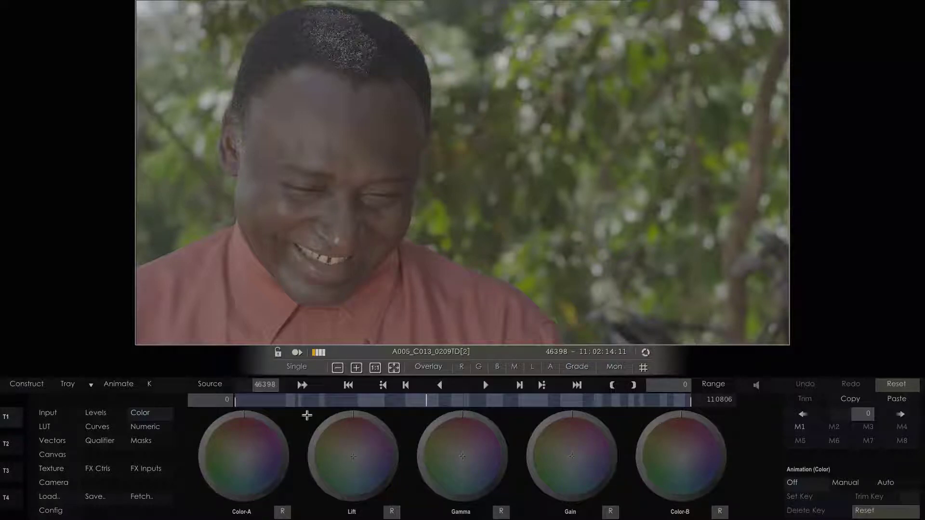
# Step: Show the scopes and add contrast by darkening shadows and brightening highlights
pyautogui.press('shift')
pyautogui.press('s')
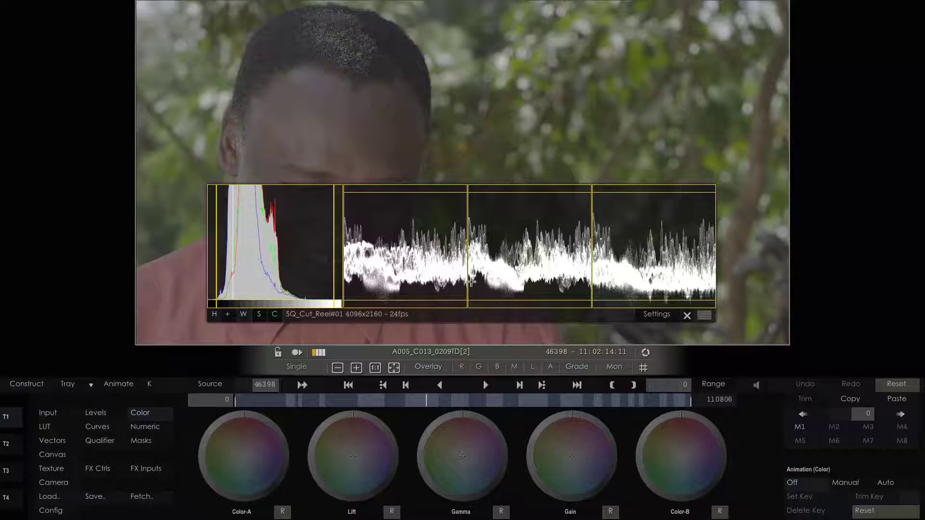
pyautogui.moveTo(352, 418); pyautogui.dragTo(324, 411)
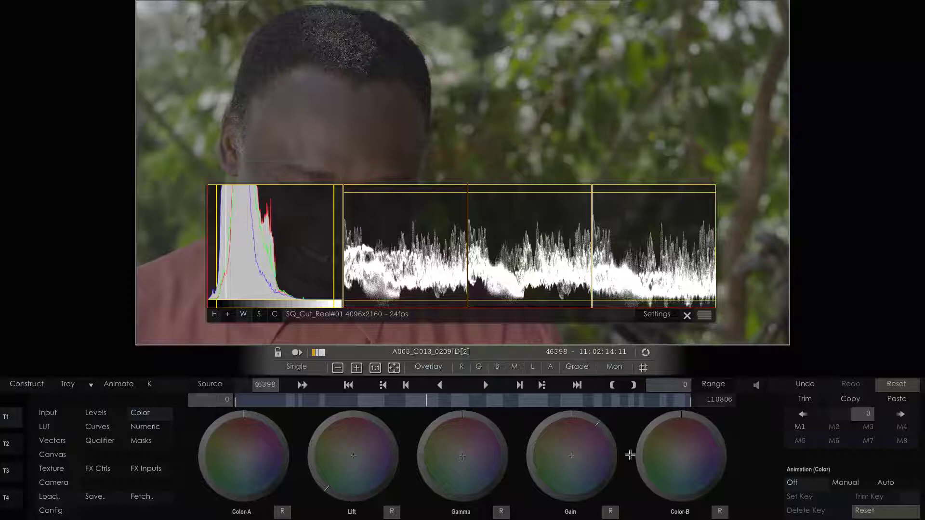
pyautogui.moveTo(630, 452); pyautogui.dragTo(448, 479)
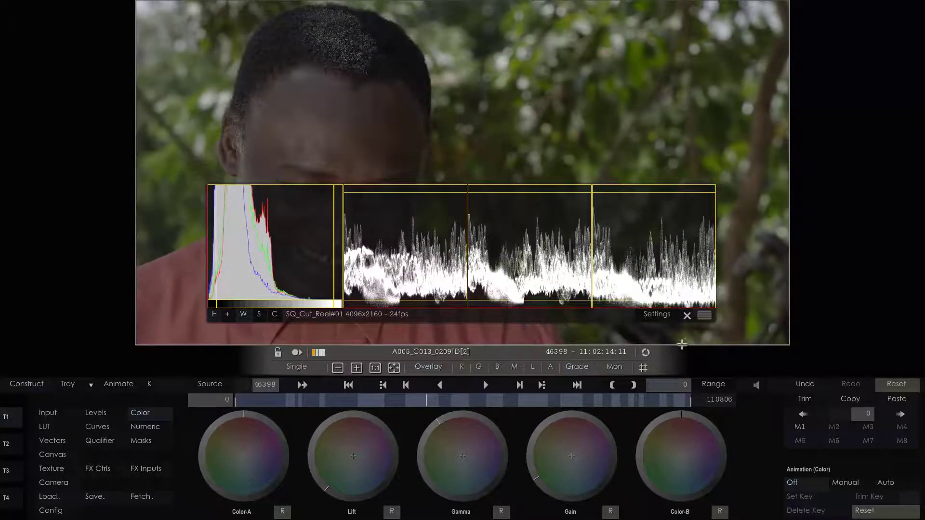
pyautogui.moveTo(584, 331); pyautogui.dragTo(578, 365)
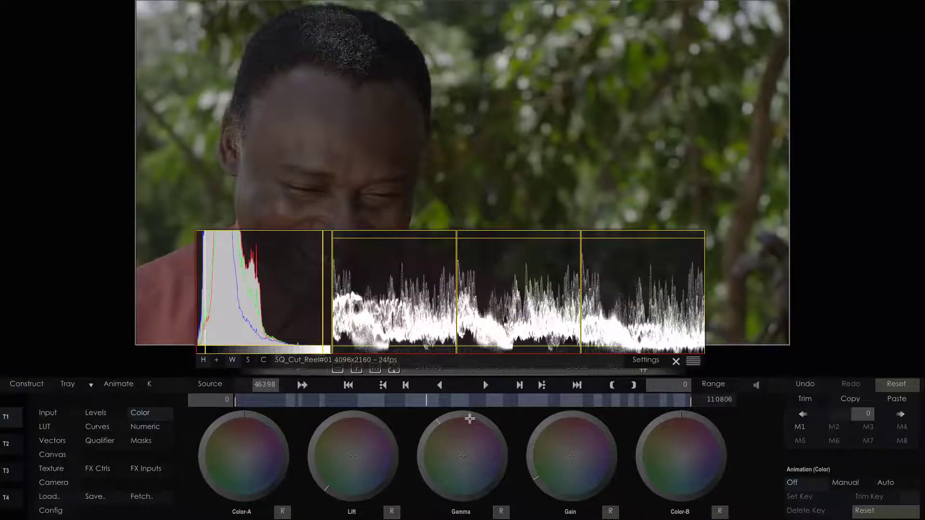
# Step: Warm the grade by shifting Gamma, Gain and Lift colour balance across midtones, highlights and shadows
pyautogui.moveTo(494, 425); pyautogui.dragTo(504, 440)
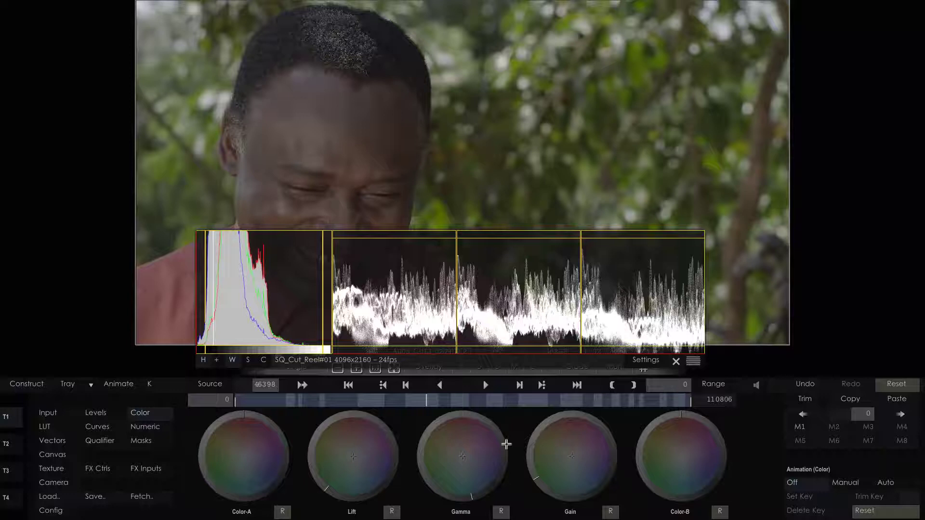
pyautogui.moveTo(590, 411); pyautogui.dragTo(609, 443)
pyautogui.moveTo(464, 419); pyautogui.dragTo(429, 437)
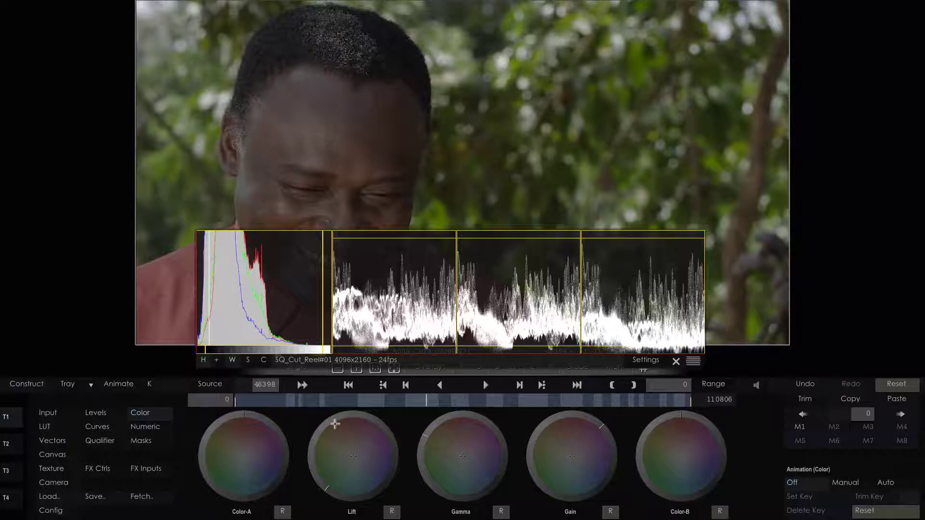
pyautogui.moveTo(335, 423); pyautogui.dragTo(320, 421)
pyautogui.moveTo(355, 459); pyautogui.dragTo(256, 238)
pyautogui.moveTo(354, 457); pyautogui.dragTo(323, 309)
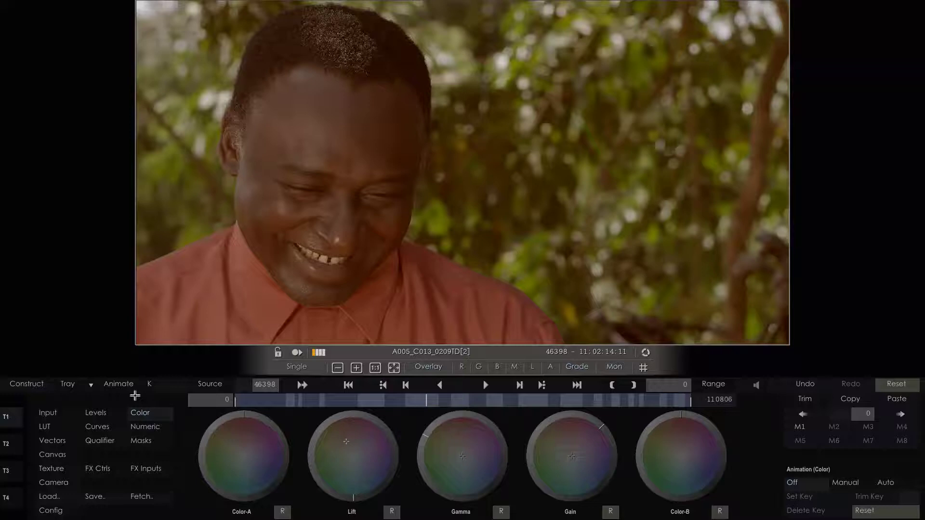
# Step: Select the GRP tray and trim all its shots to A005_C013_0209TD[2]'s warm grade
pyautogui.click(92, 384)
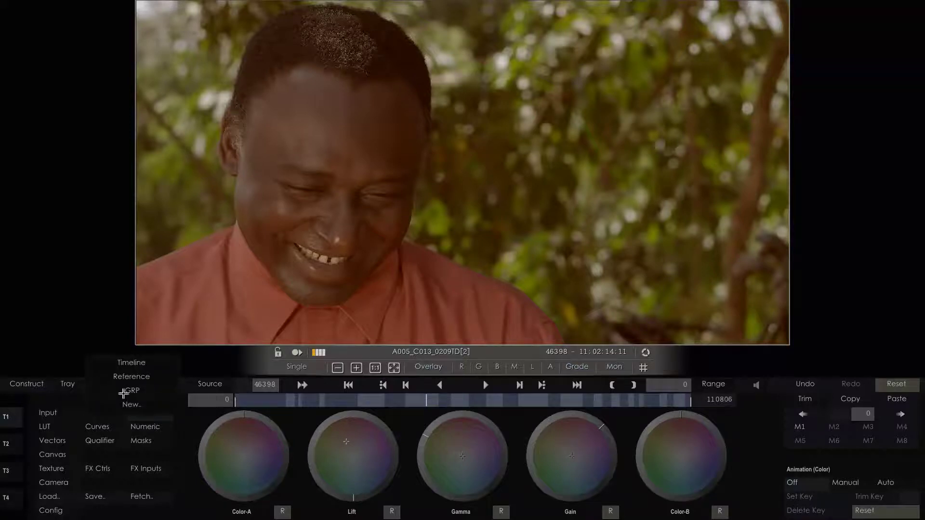
pyautogui.click(127, 392)
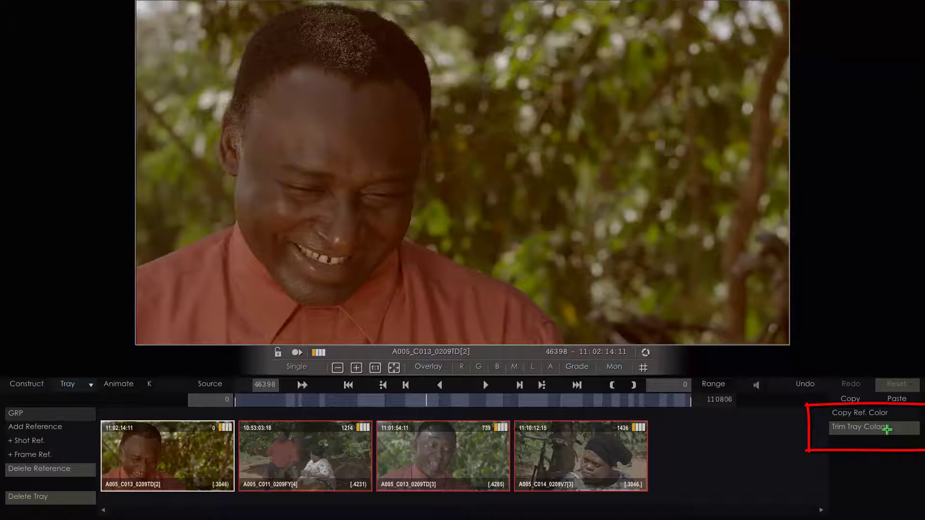
pyautogui.click(887, 430)
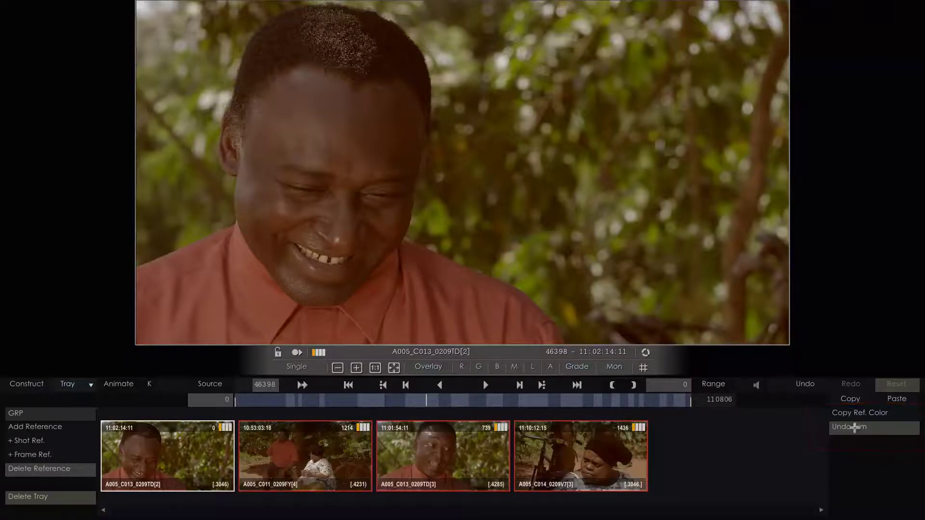
# Step: Compare the four tray shots, then open A005_C013_0209TD[3] in the colour grading controls
pyautogui.click(318, 456)
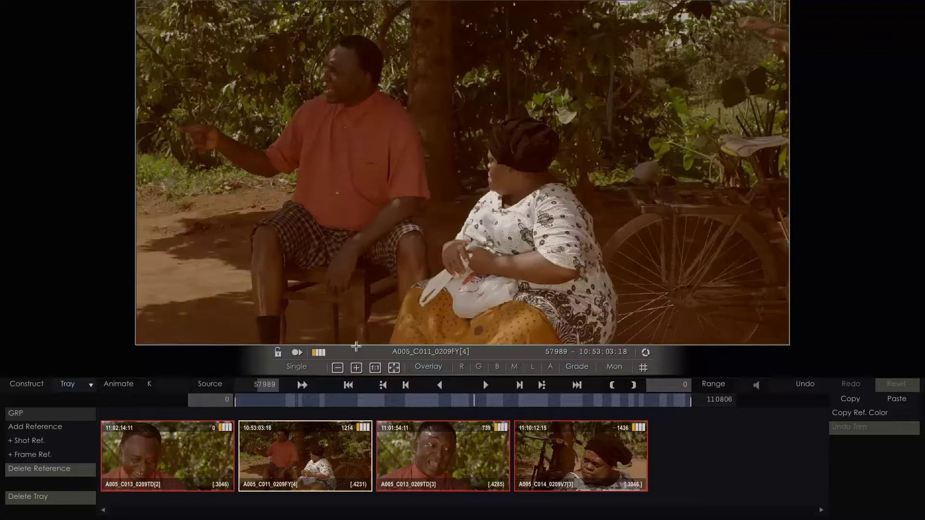
pyautogui.click(403, 455)
pyautogui.click(549, 449)
pyautogui.click(470, 448)
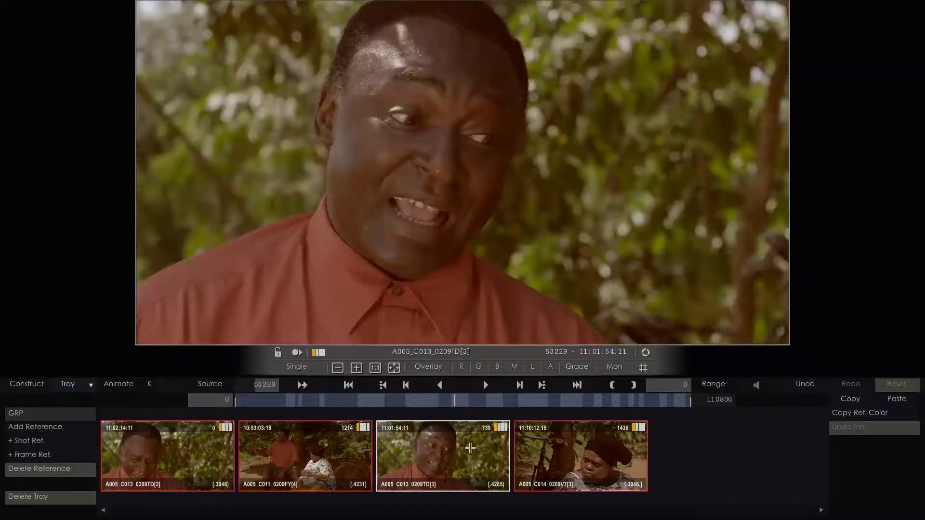
pyautogui.click(344, 443)
pyautogui.click(229, 446)
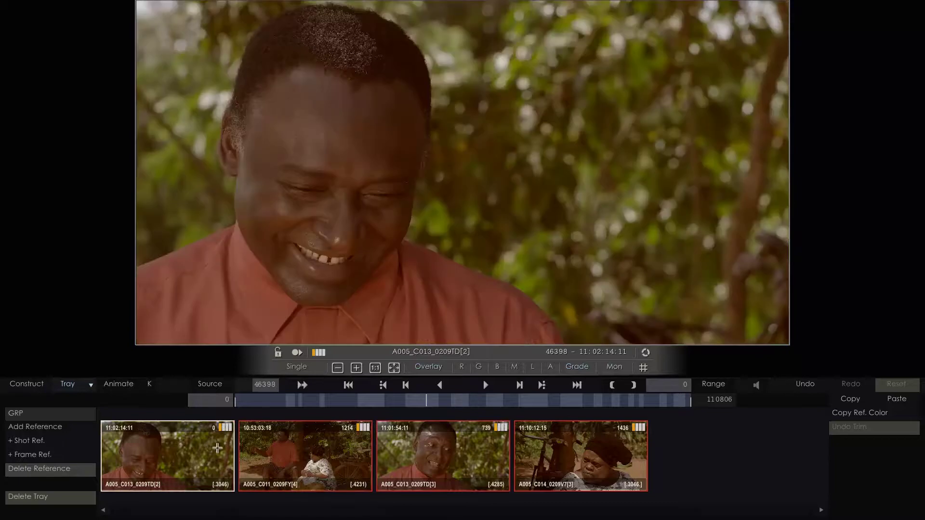
pyautogui.click(277, 446)
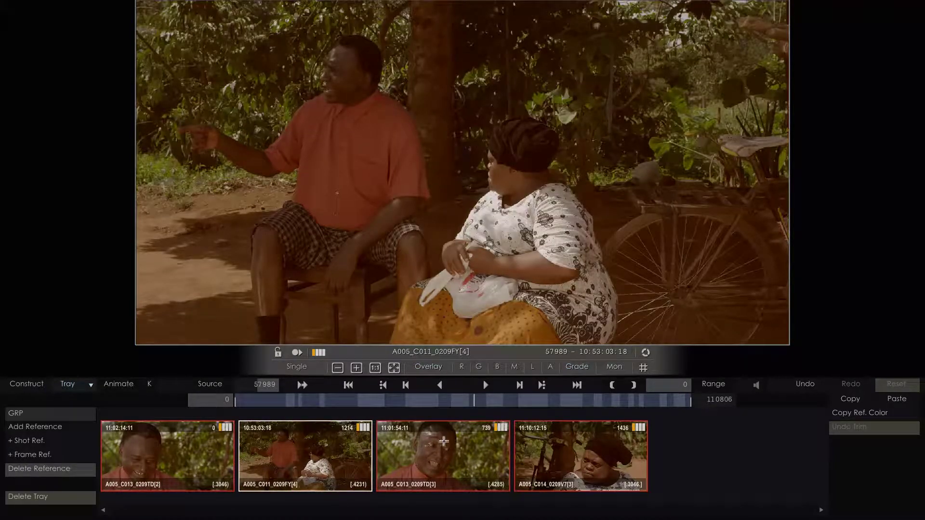
pyautogui.click(438, 458)
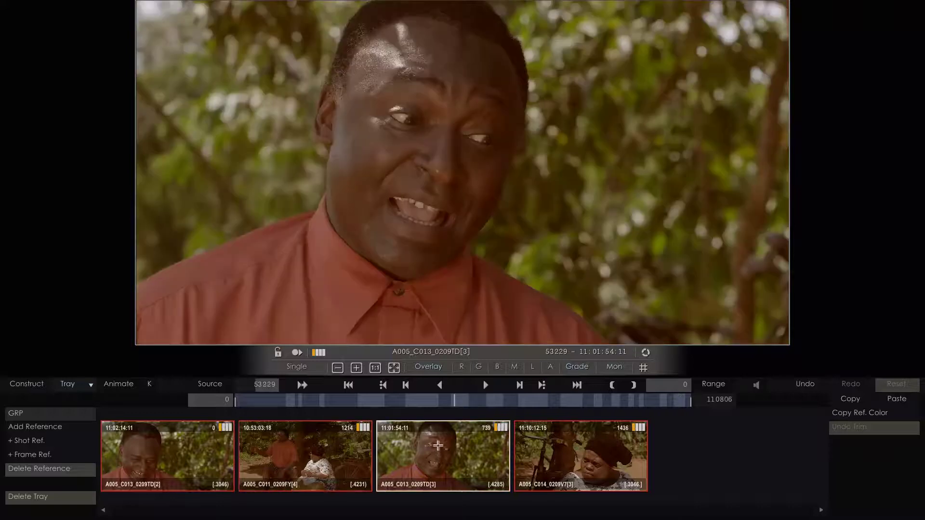
pyautogui.click(380, 250)
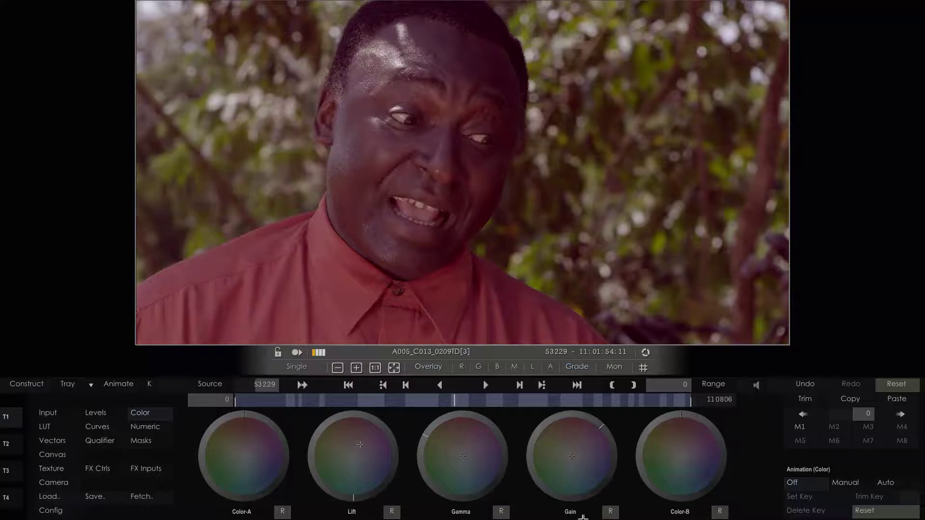
# Step: Re-trim all GRP tray shot colours to the cooler grade, confirming the prompt
pyautogui.click(91, 385)
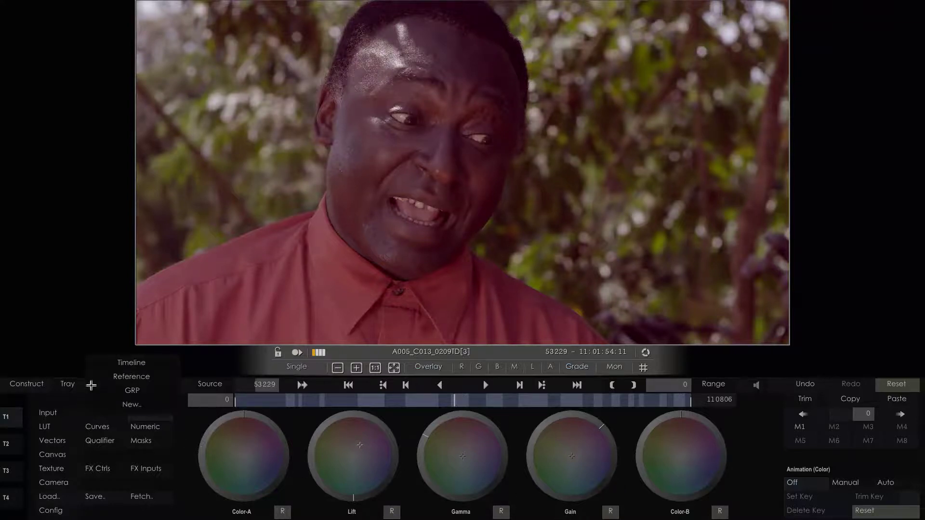
pyautogui.click(99, 395)
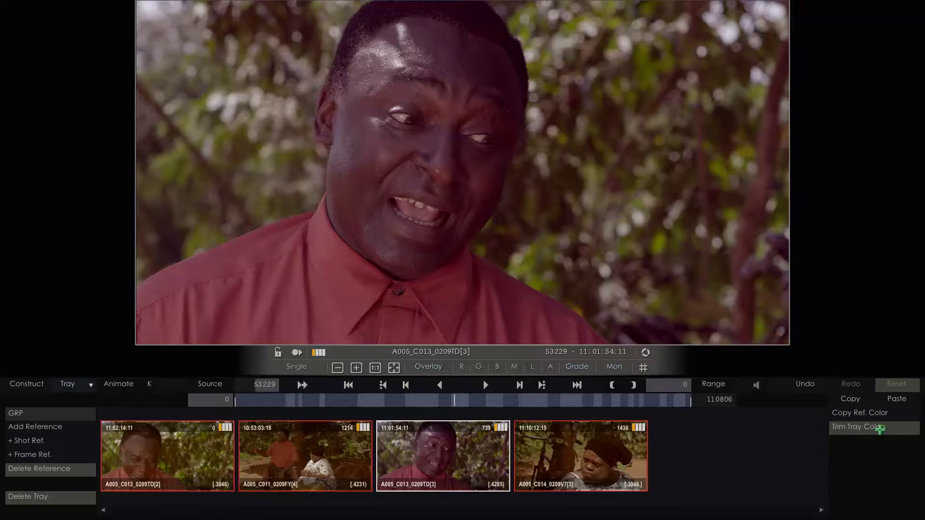
pyautogui.click(882, 428)
pyautogui.click(852, 430)
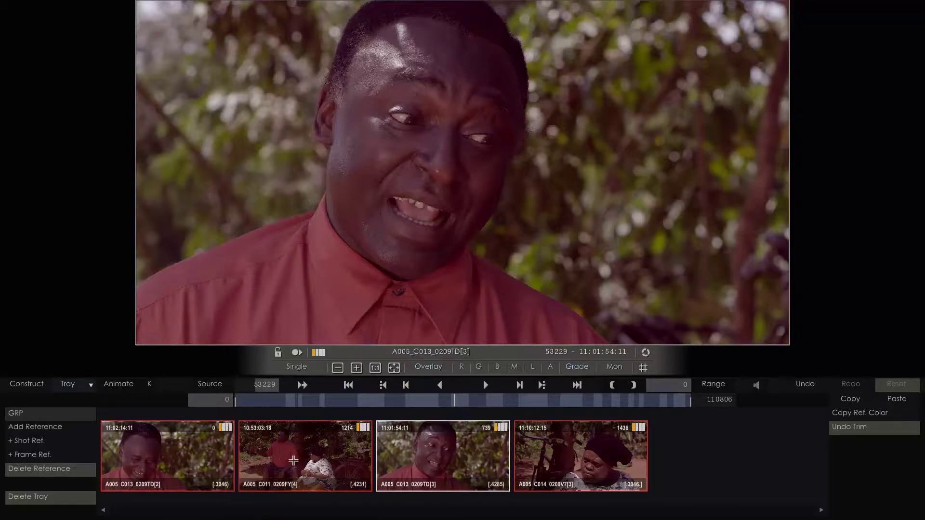
# Step: Review the wide shot, the man's first close-up, and the woman's close-up A005_C014_0209V7[3]
pyautogui.click(295, 460)
pyautogui.click(182, 456)
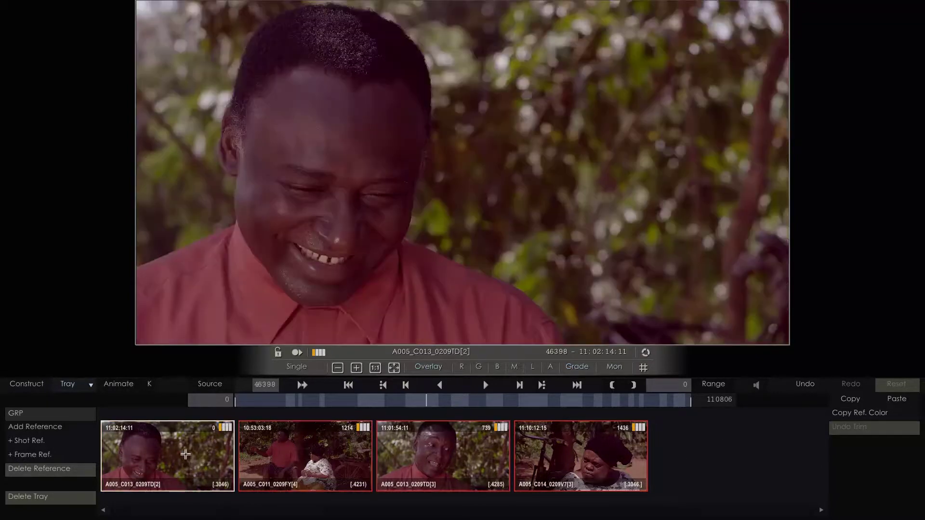
pyautogui.click(554, 462)
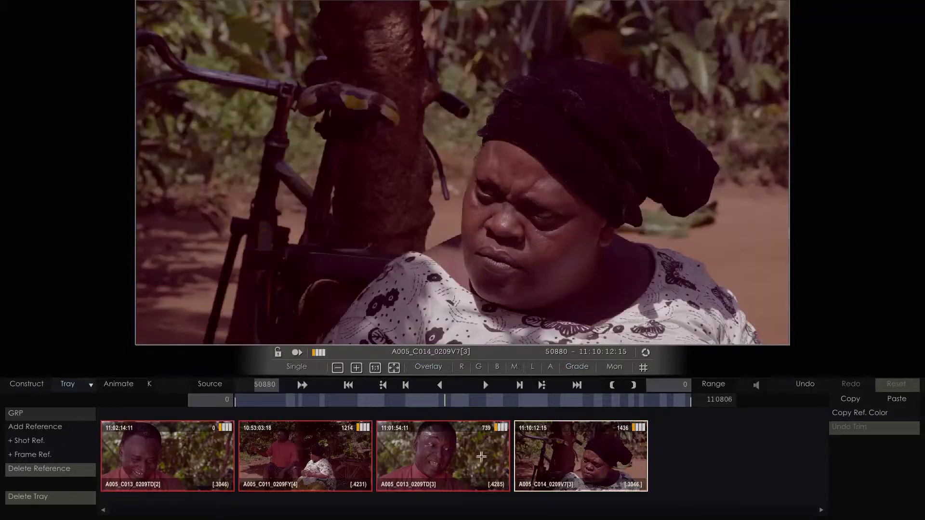